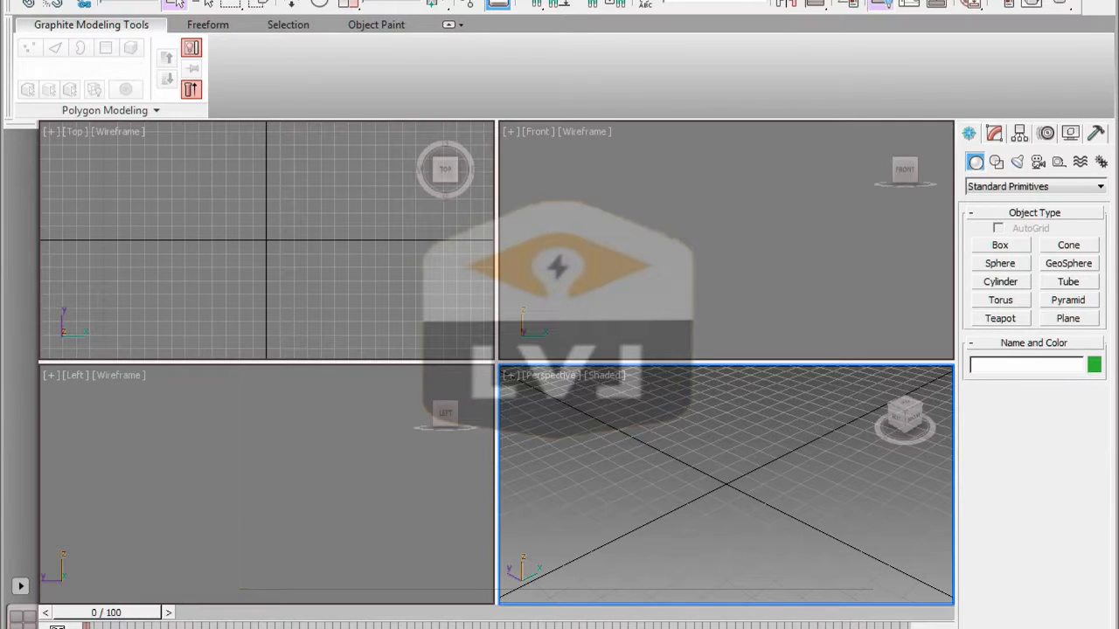
- Open the scene file Ch03_Caddies_01.max from the CH 03 scenes folder
{"action": "key", "text": "alt+f"}
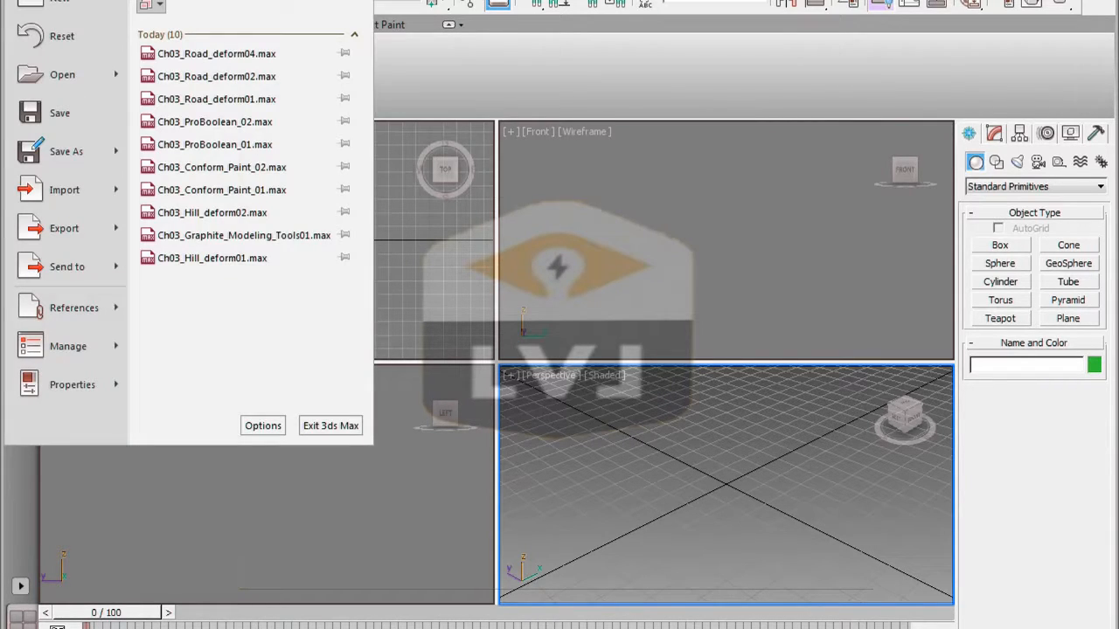
{"action": "left_click", "coordinate": [48, 76]}
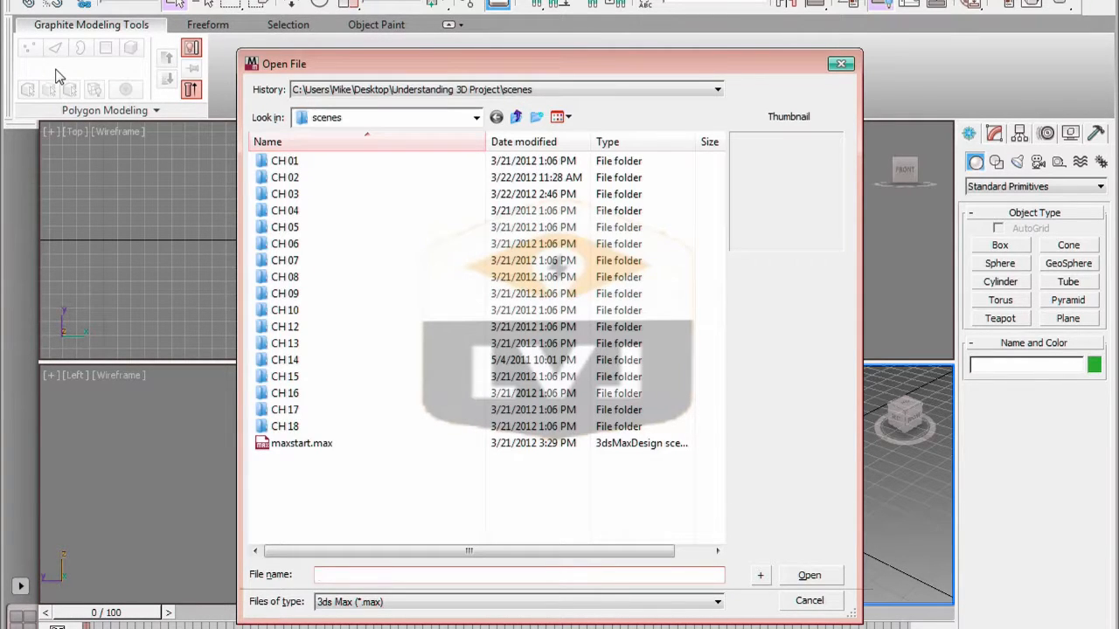
{"action": "left_click", "coordinate": [292, 200]}
{"action": "double_click", "coordinate": [293, 201]}
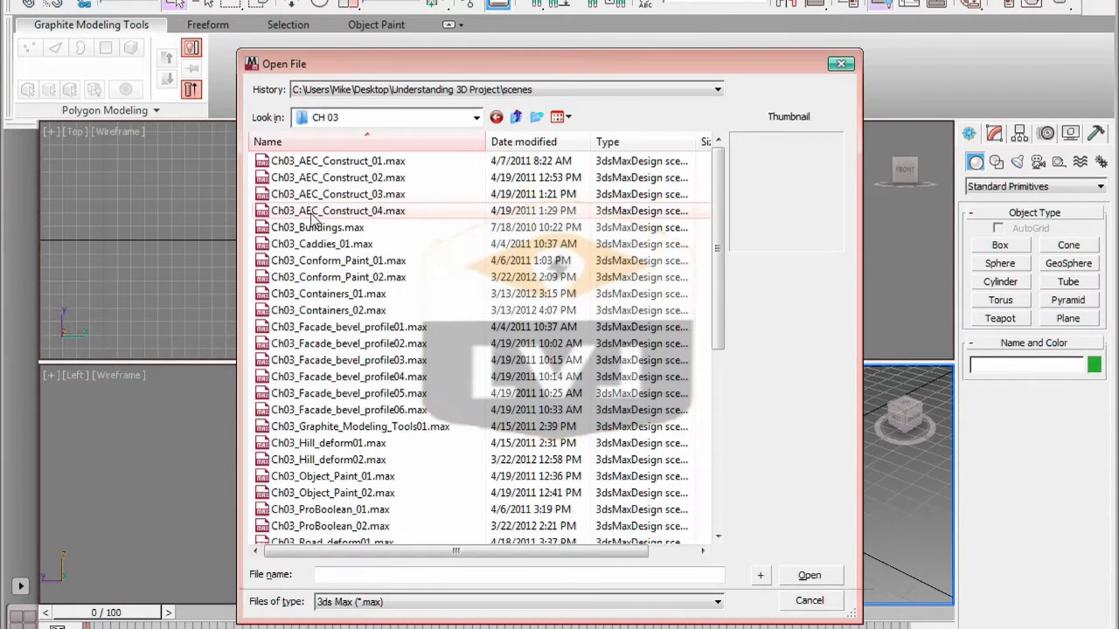
{"action": "left_click", "coordinate": [347, 247]}
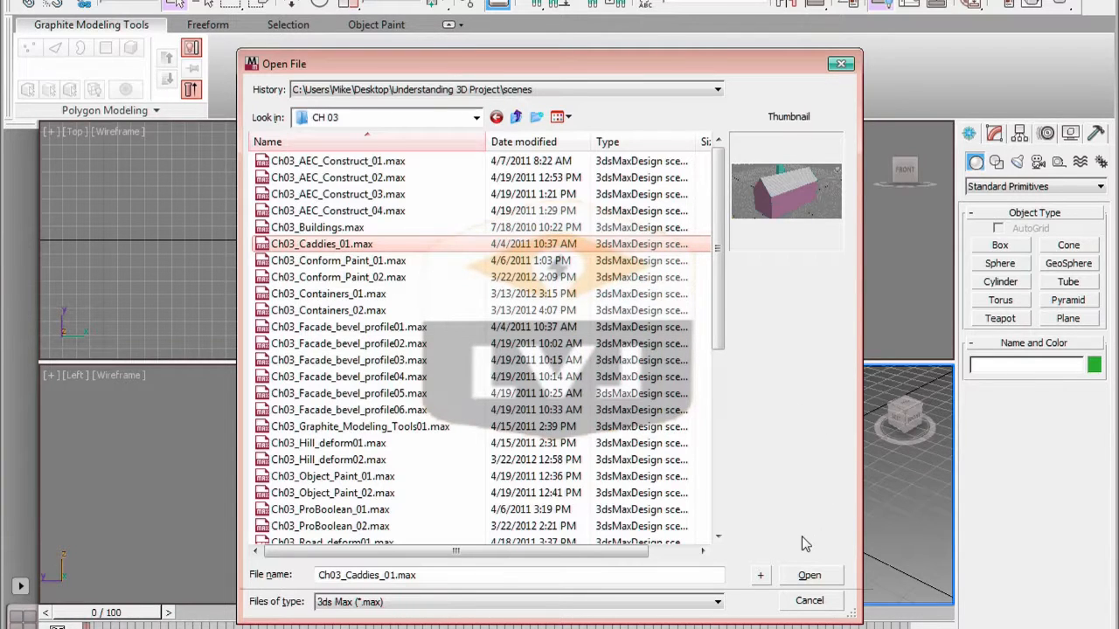
{"action": "left_click", "coordinate": [808, 577]}
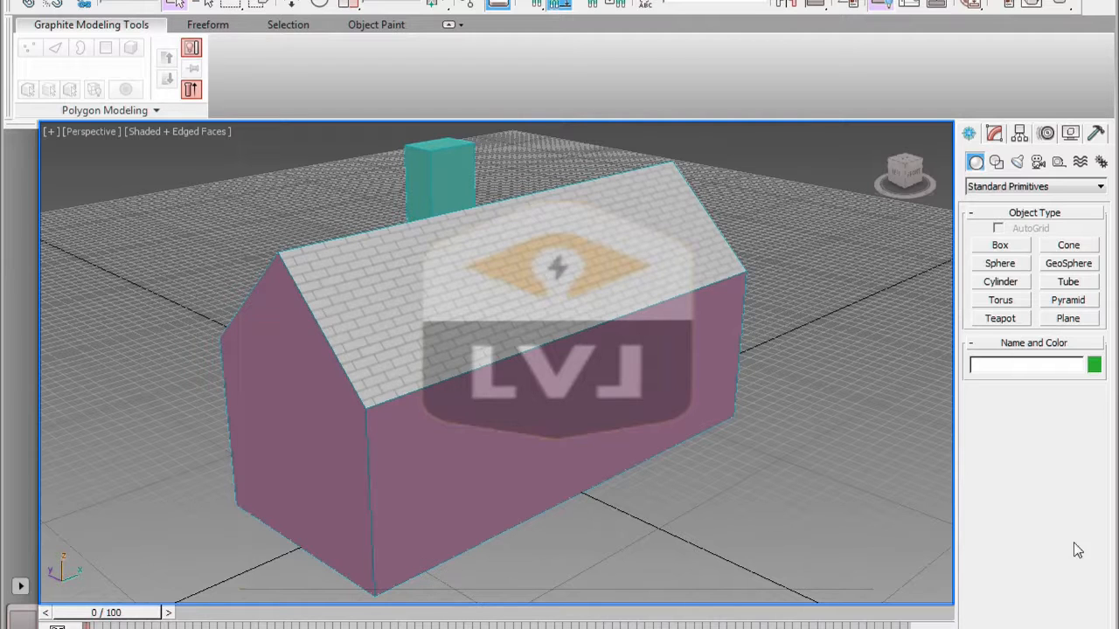
- Select the house, switch its Editable Poly to Polygon level, and select only the long front wall polygon below the roof eave
{"action": "left_click", "coordinate": [509, 431]}
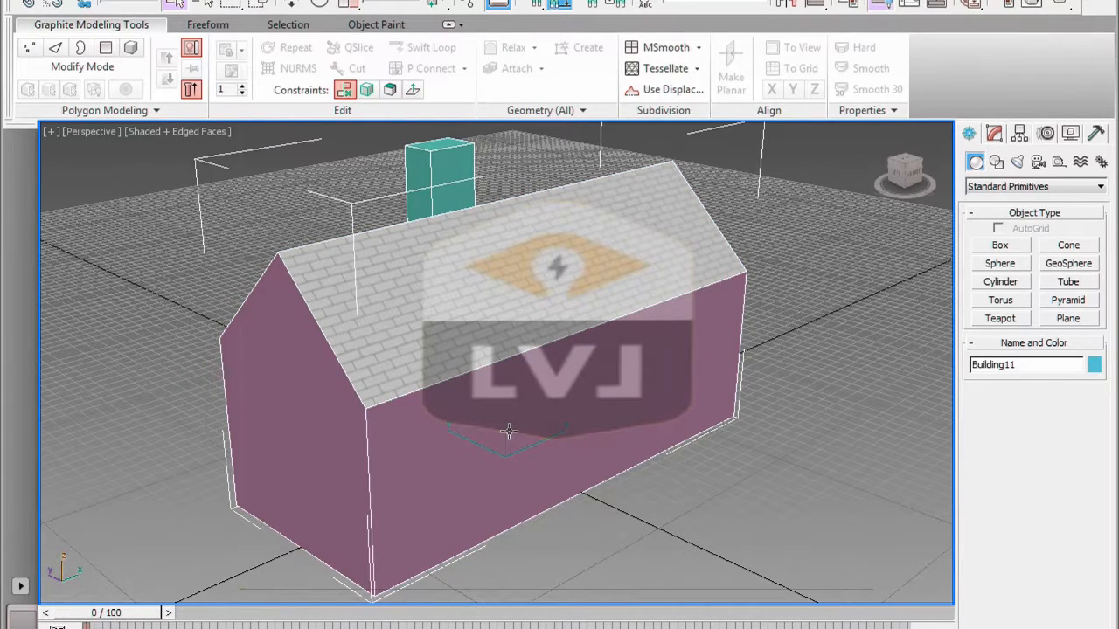
{"action": "left_click", "coordinate": [994, 133]}
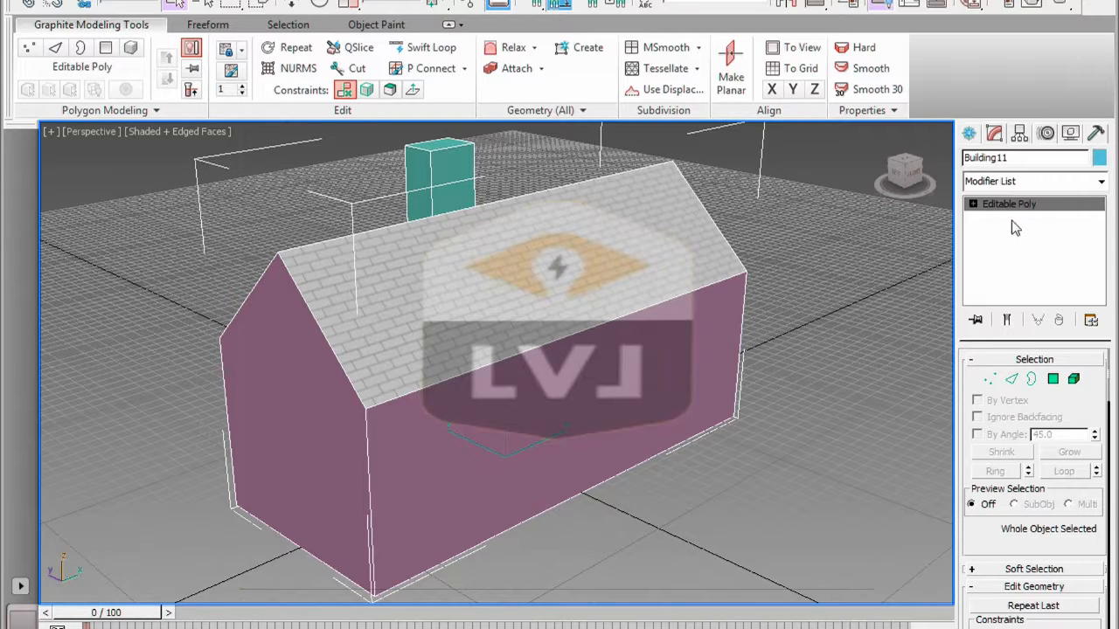
{"action": "left_click", "coordinate": [973, 204]}
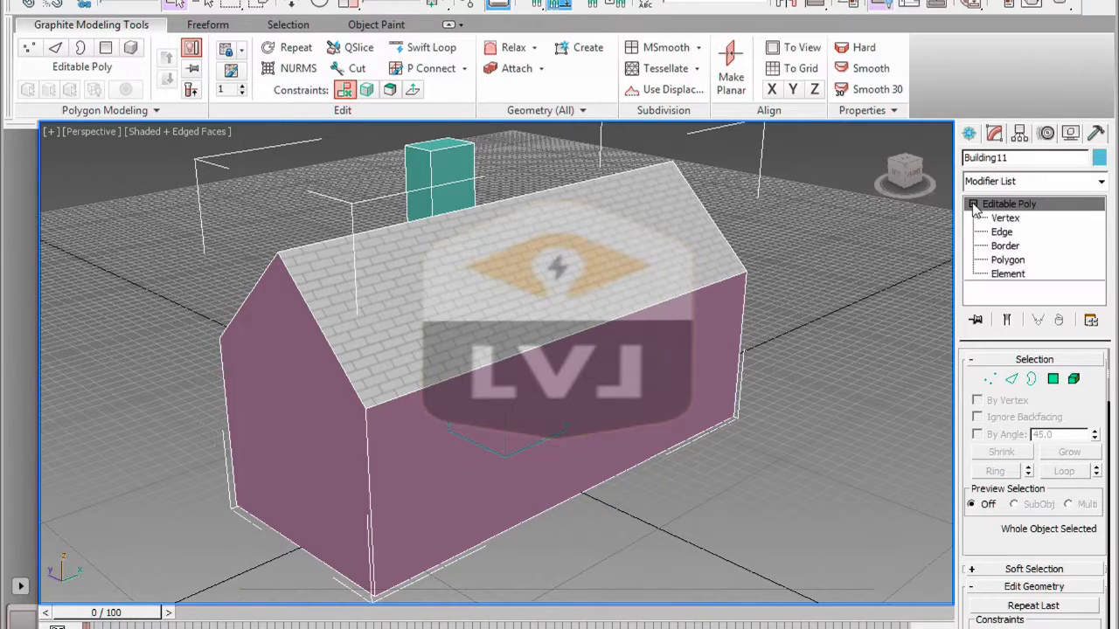
{"action": "left_click", "coordinate": [1014, 260]}
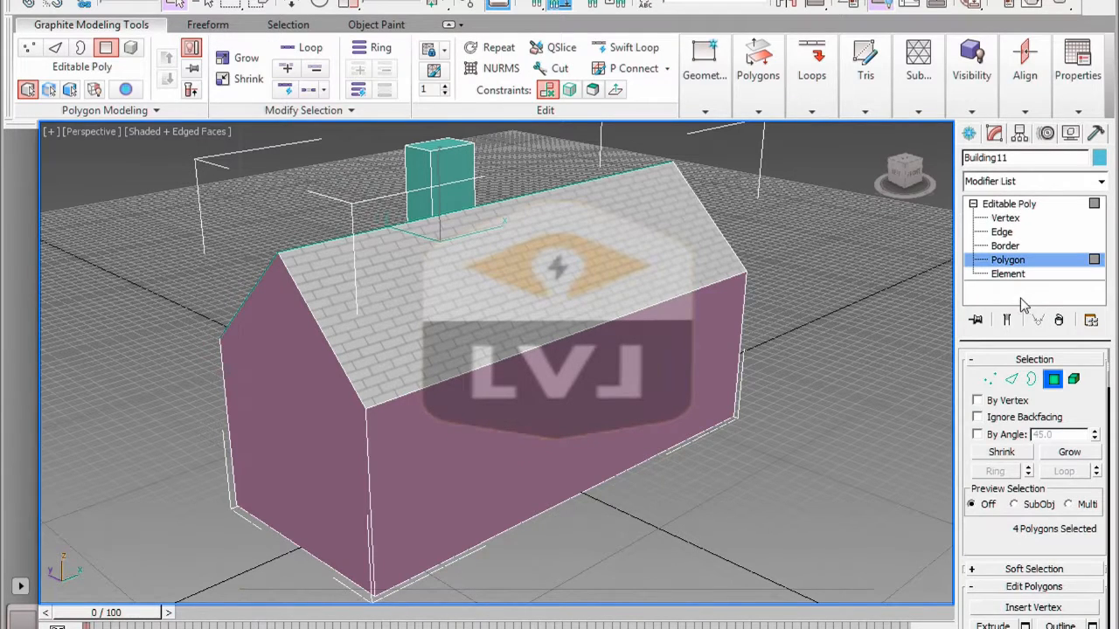
{"action": "left_click", "coordinate": [795, 391]}
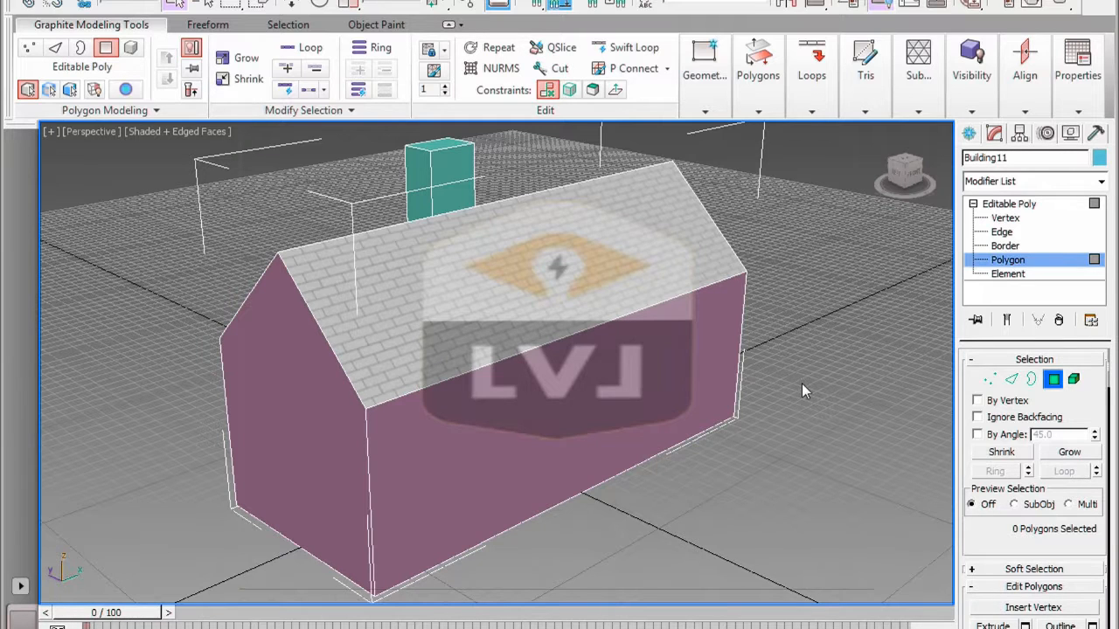
{"action": "left_click", "coordinate": [504, 430]}
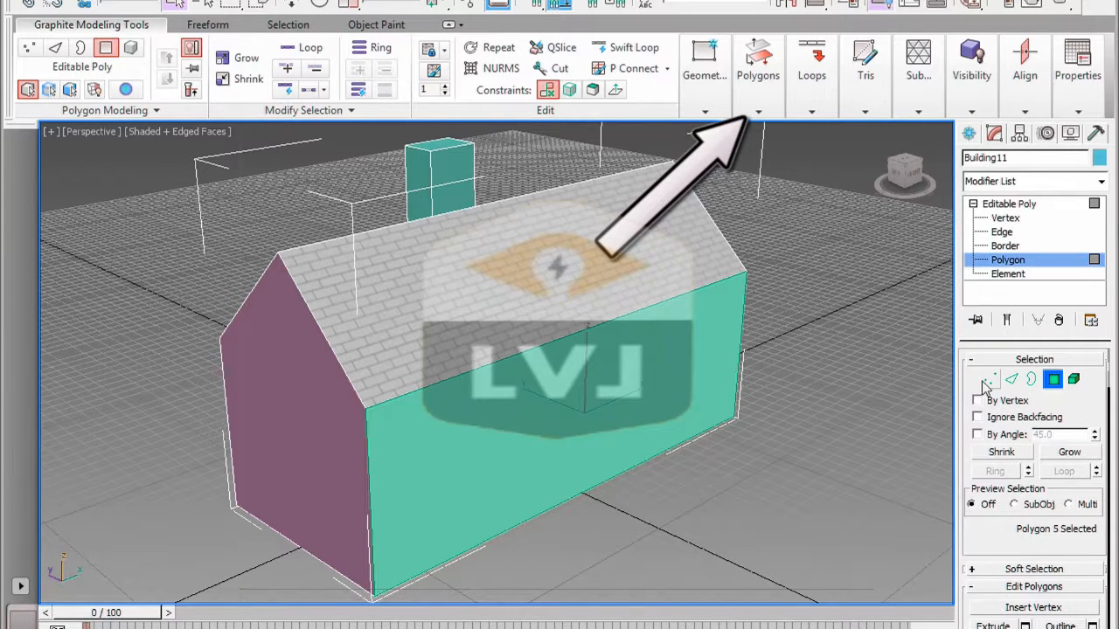
- Inset the selected long wall polygon by 1'0"
{"action": "left_click", "coordinate": [756, 114]}
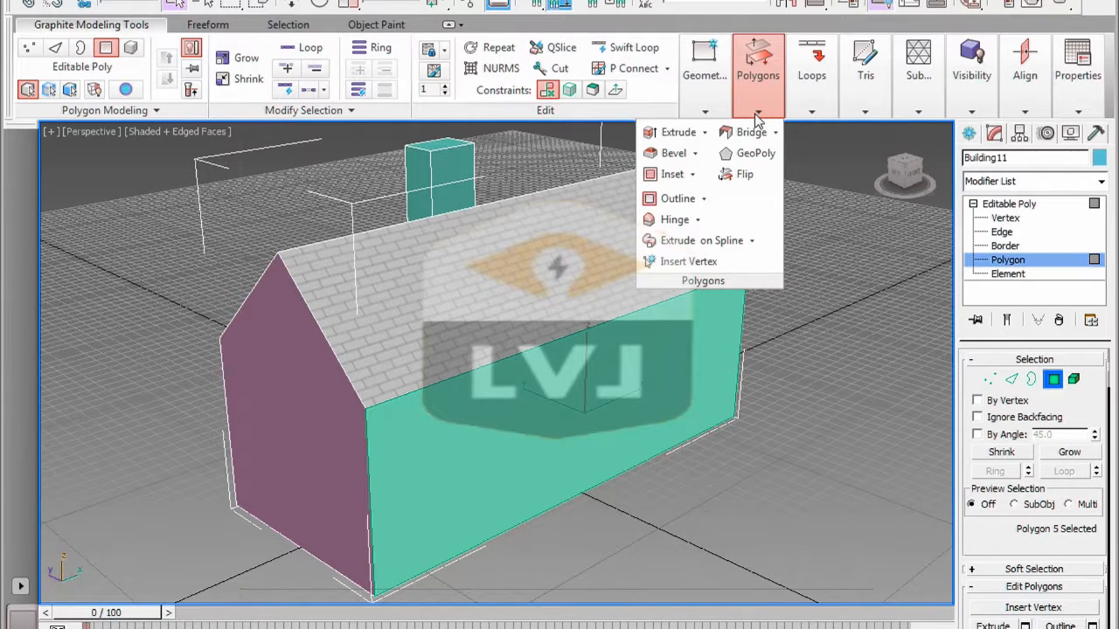
{"action": "left_click", "coordinate": [692, 175]}
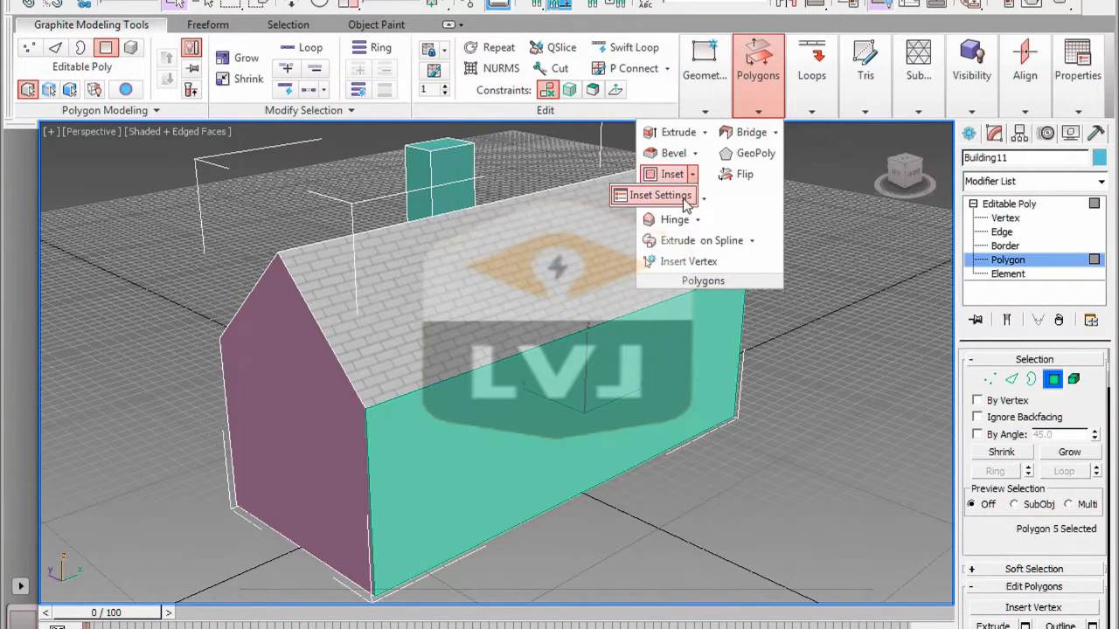
{"action": "left_click", "coordinate": [661, 195]}
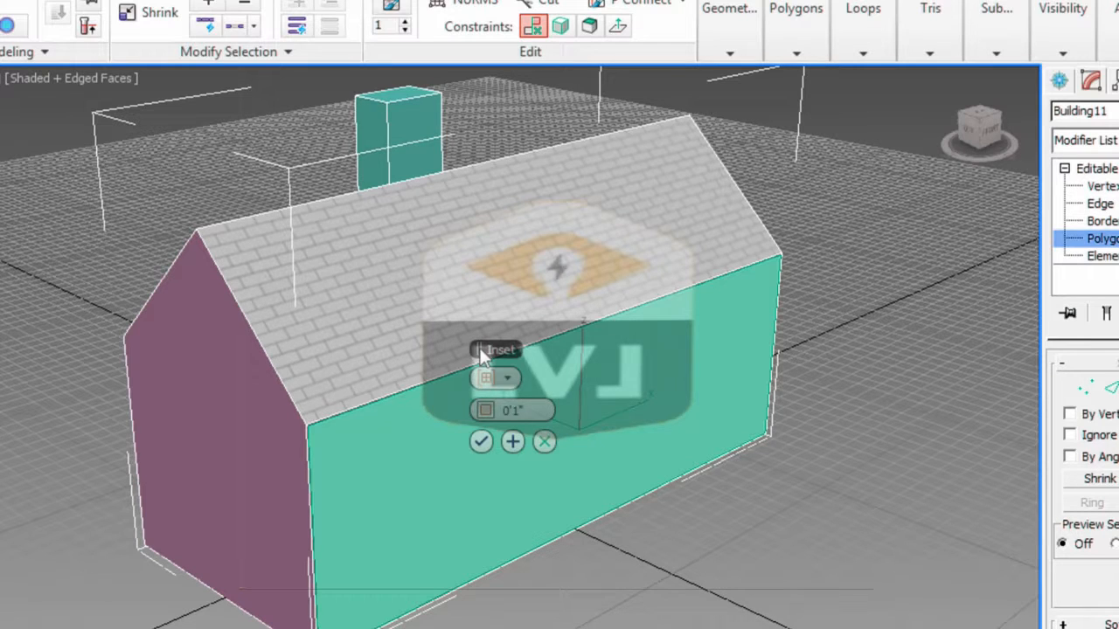
{"action": "left_click_drag", "start_coordinate": [481, 348], "coordinate": [885, 345]}
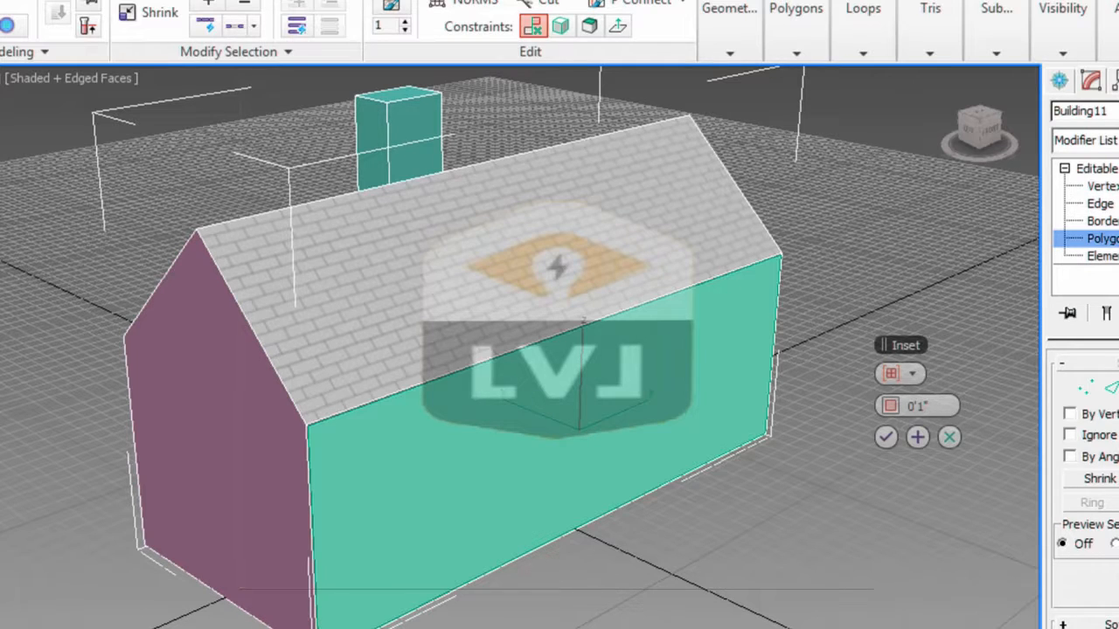
{"action": "double_click", "coordinate": [927, 404]}
{"action": "type", "text": "1'"}
{"action": "key", "text": "Return"}
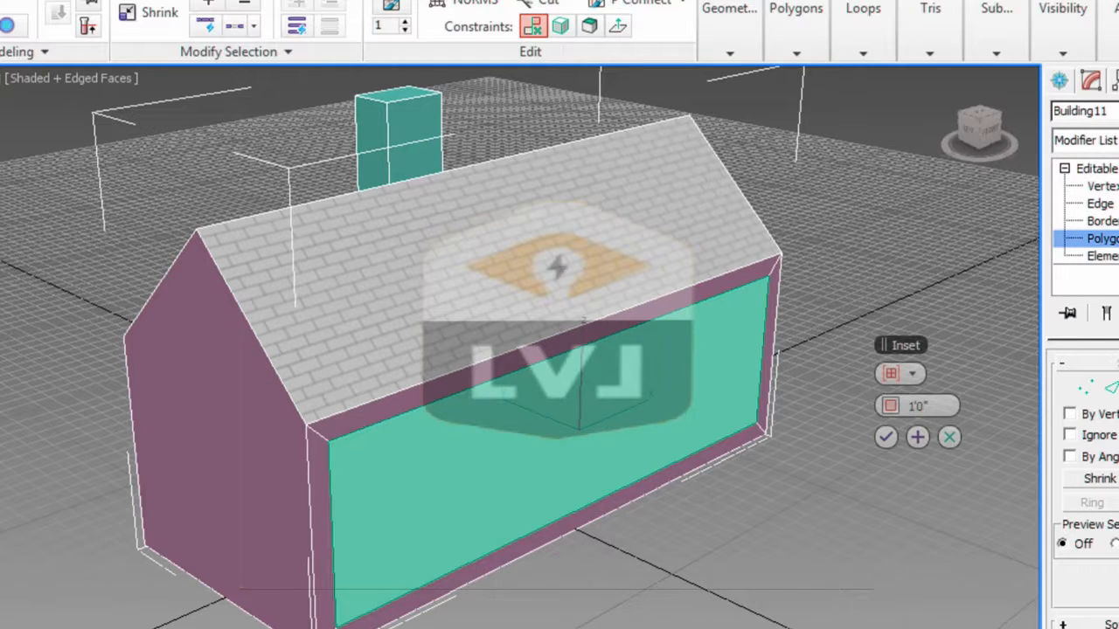
{"action": "left_click", "coordinate": [885, 438]}
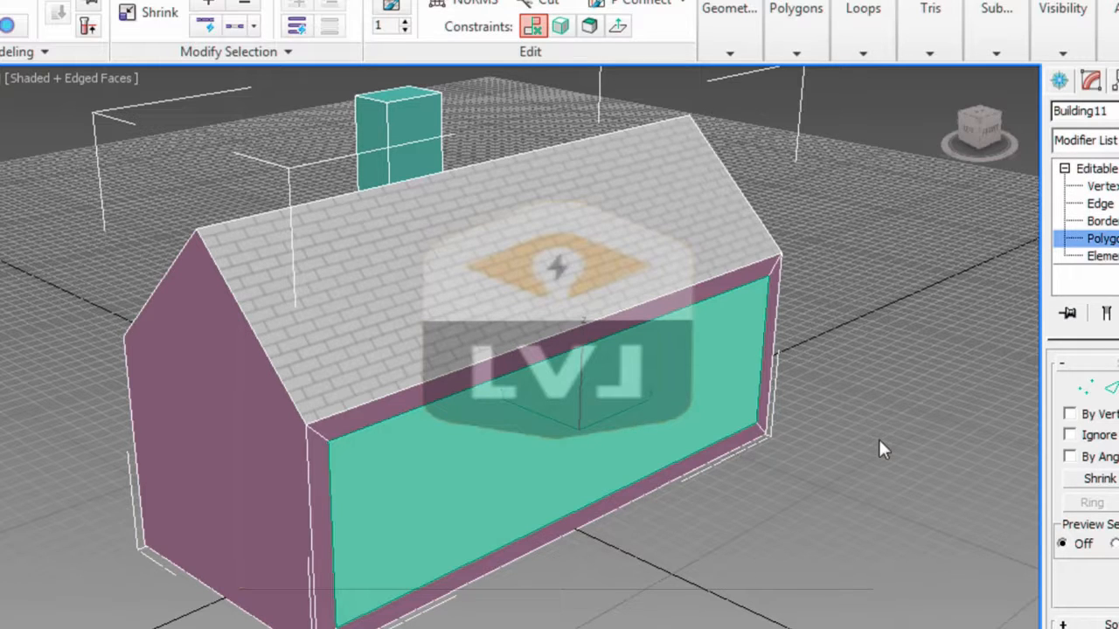
- Bevel the inset wall polygon with a height of 1'0" and an outline of 0, and apply it while keeping Bevel active
{"action": "left_click", "coordinate": [796, 56]}
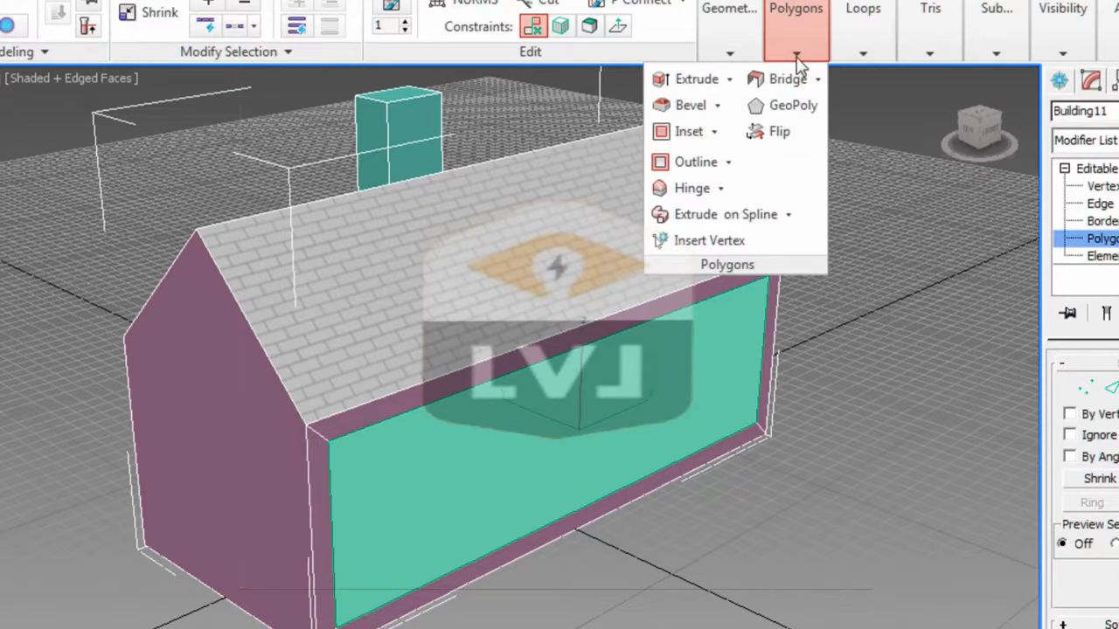
{"action": "left_click", "coordinate": [717, 105]}
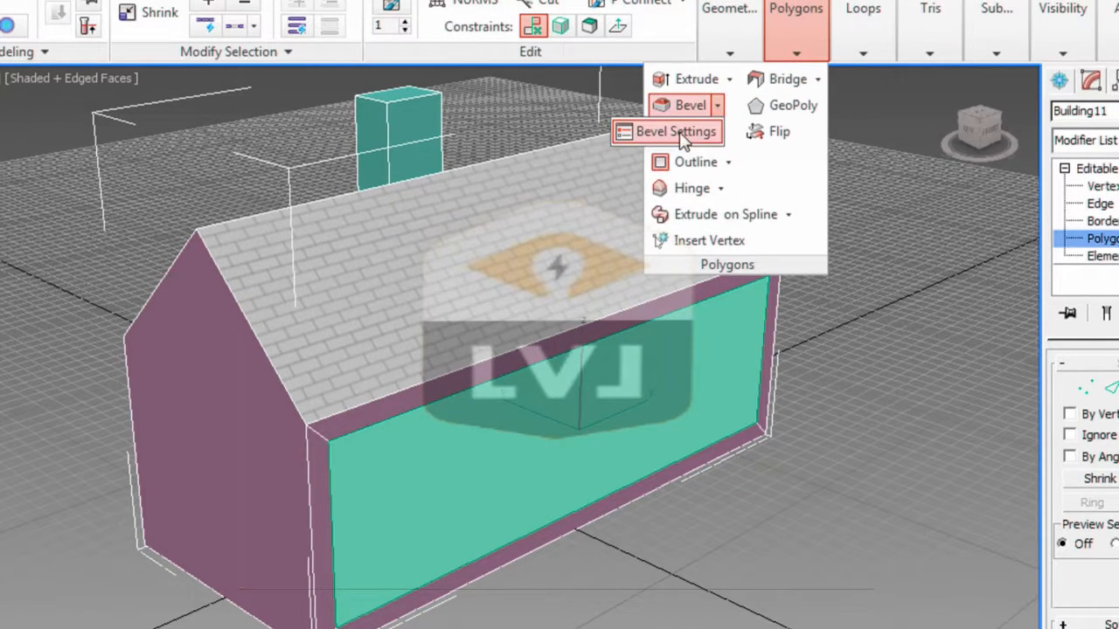
{"action": "left_click", "coordinate": [681, 133]}
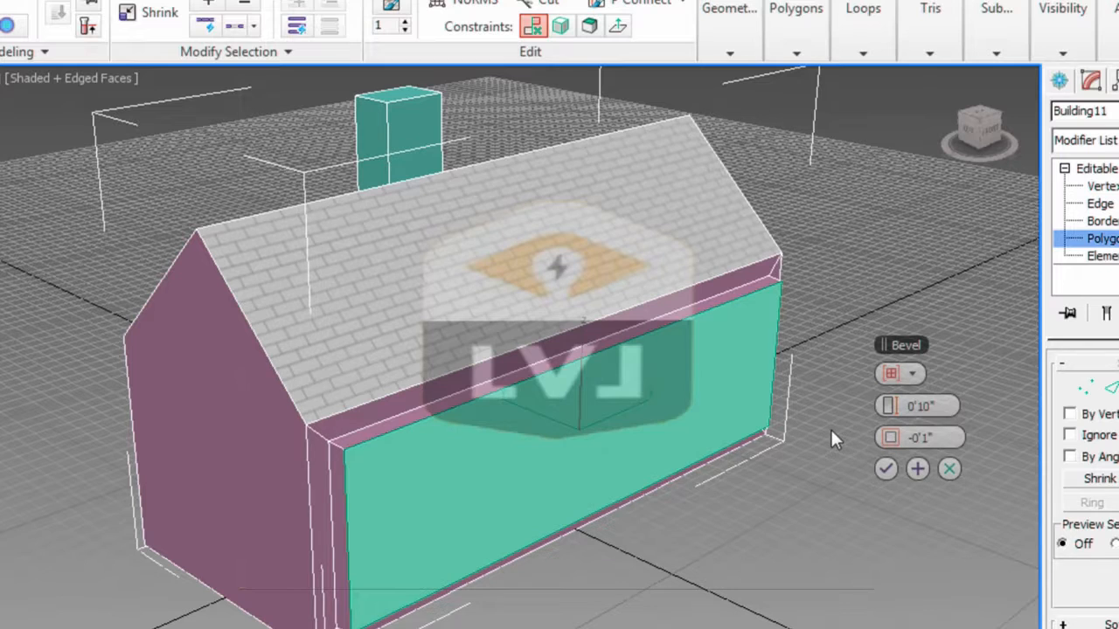
{"action": "left_click", "coordinate": [896, 407]}
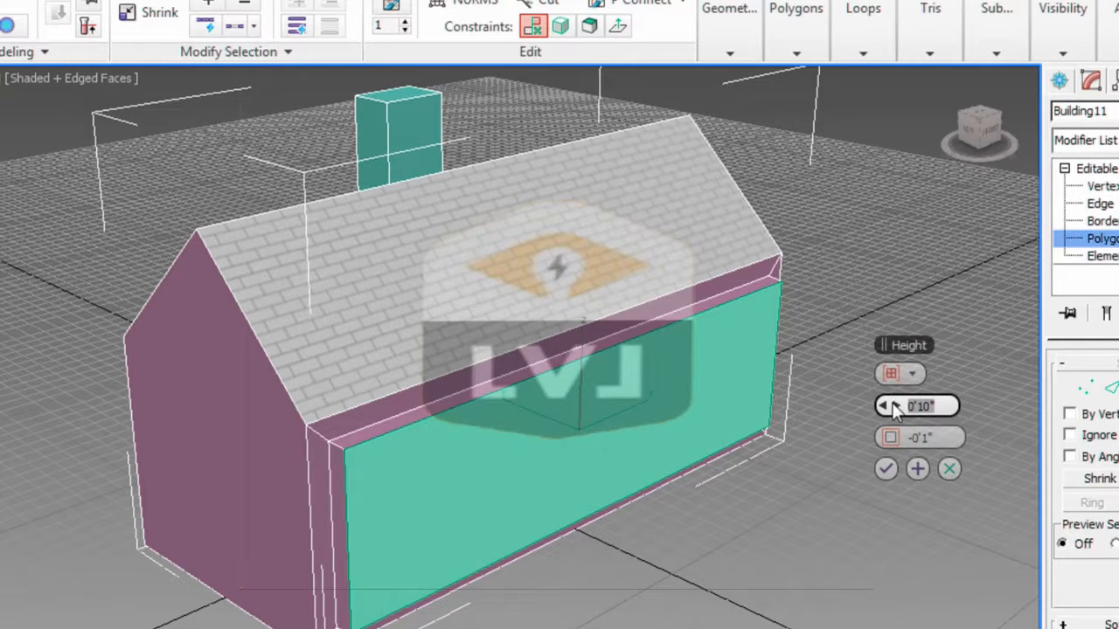
{"action": "type", "text": "12"}
{"action": "key", "text": "Return"}
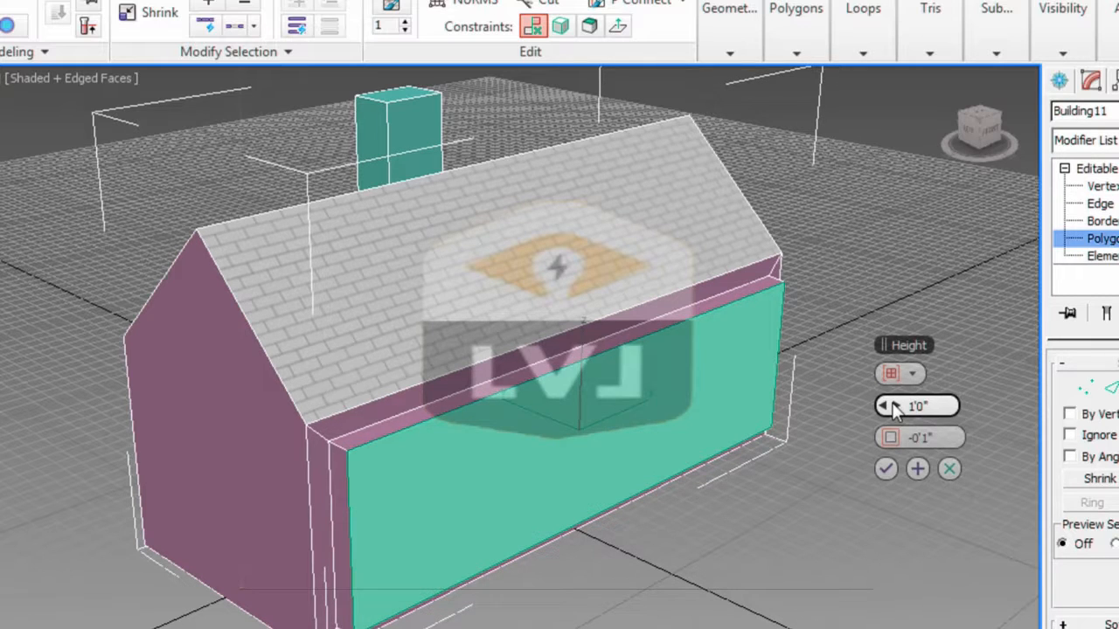
{"action": "left_click", "coordinate": [944, 437]}
{"action": "type", "text": "0"}
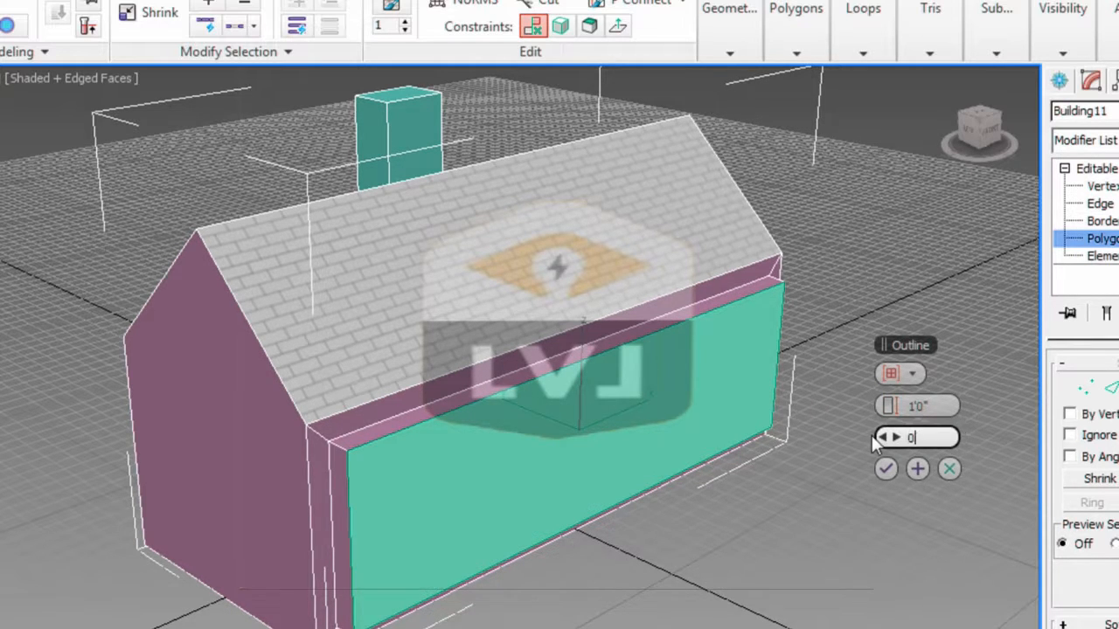
{"action": "key", "text": "Return"}
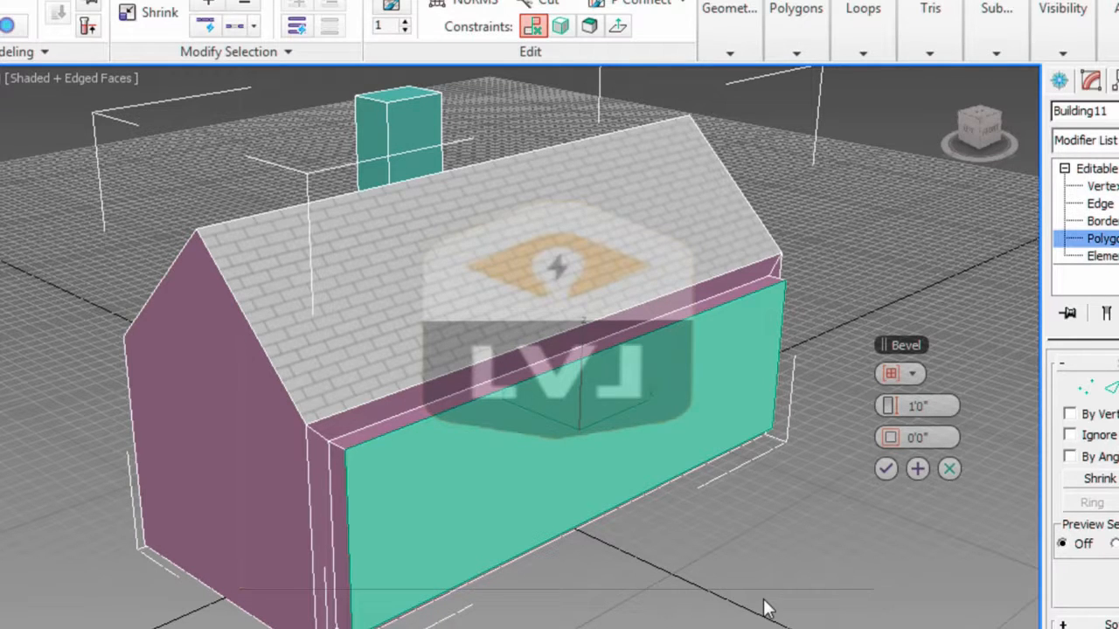
{"action": "left_click", "coordinate": [917, 471]}
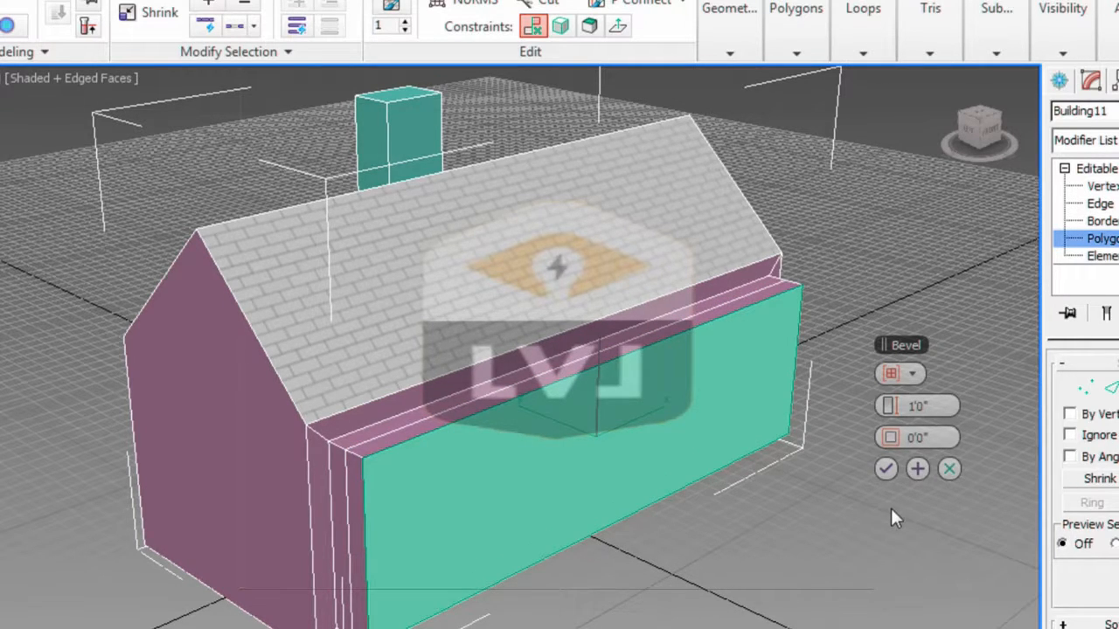
- Apply another bevel to the wall polygon with height 0 and outline -1'0", and leave Bevel without committing a further one
{"action": "double_click", "coordinate": [892, 405]}
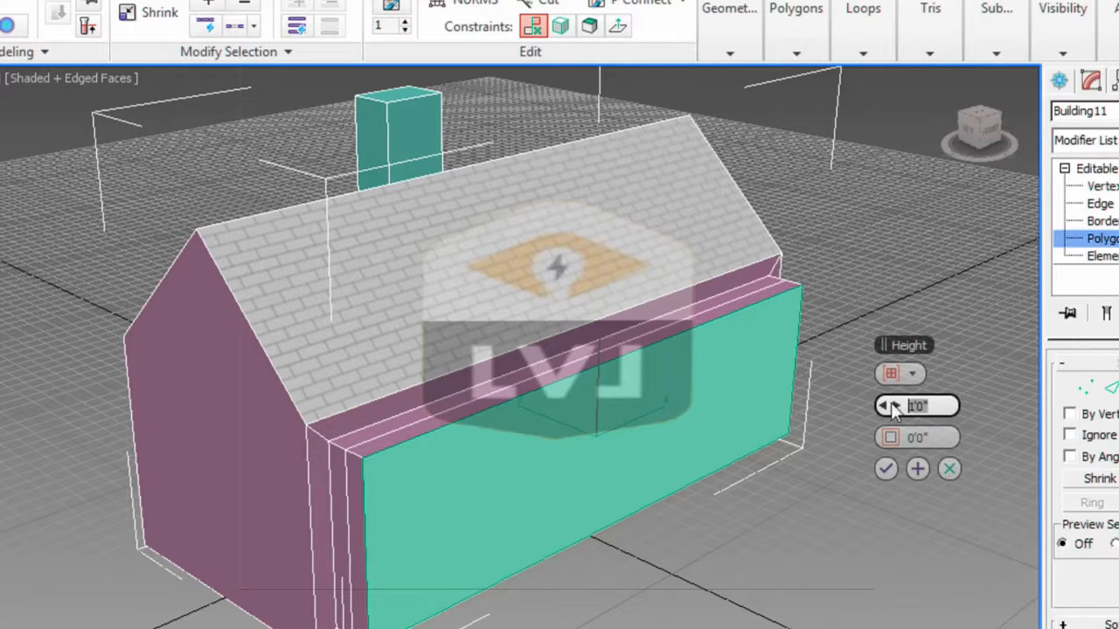
{"action": "type", "text": "0"}
{"action": "key", "text": "Return"}
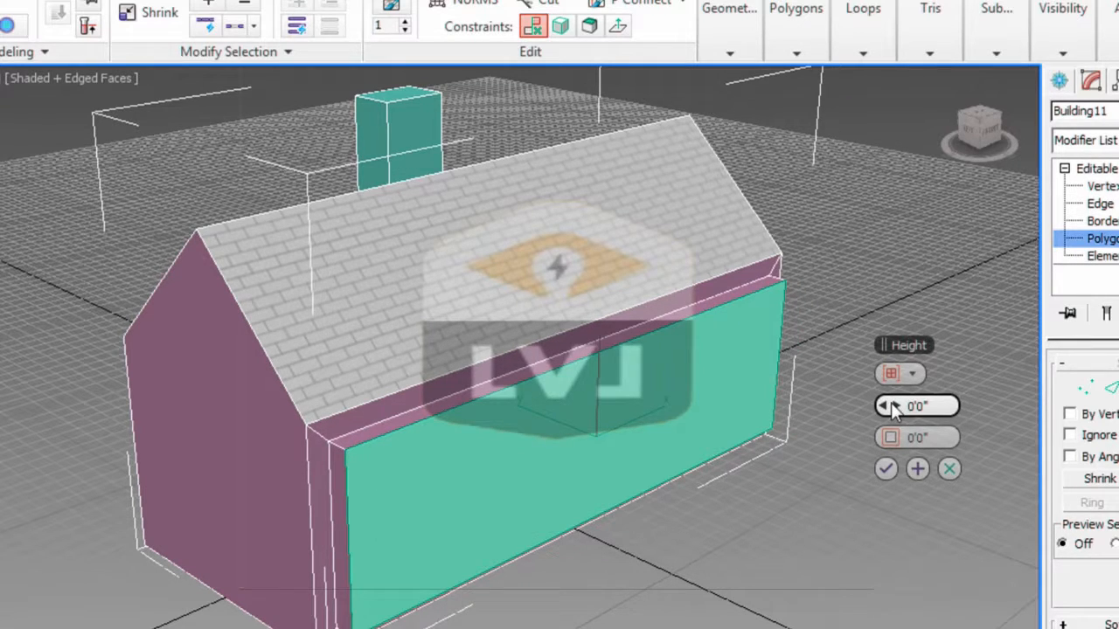
{"action": "left_click", "coordinate": [883, 437]}
{"action": "double_click", "coordinate": [883, 437]}
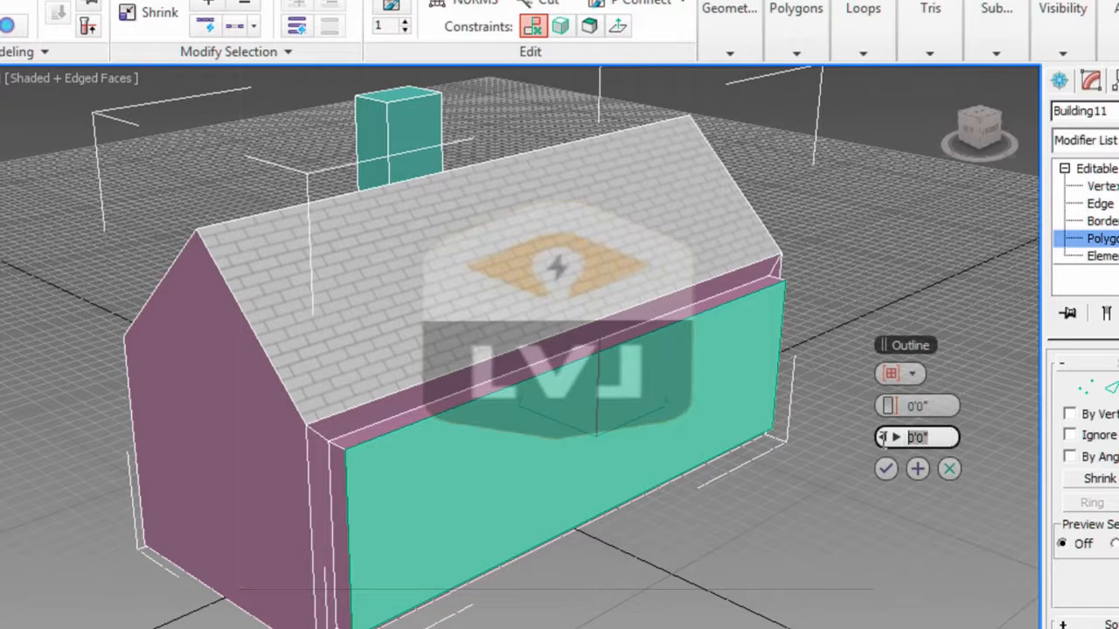
{"action": "type", "text": "-1'"}
{"action": "key", "text": "Return"}
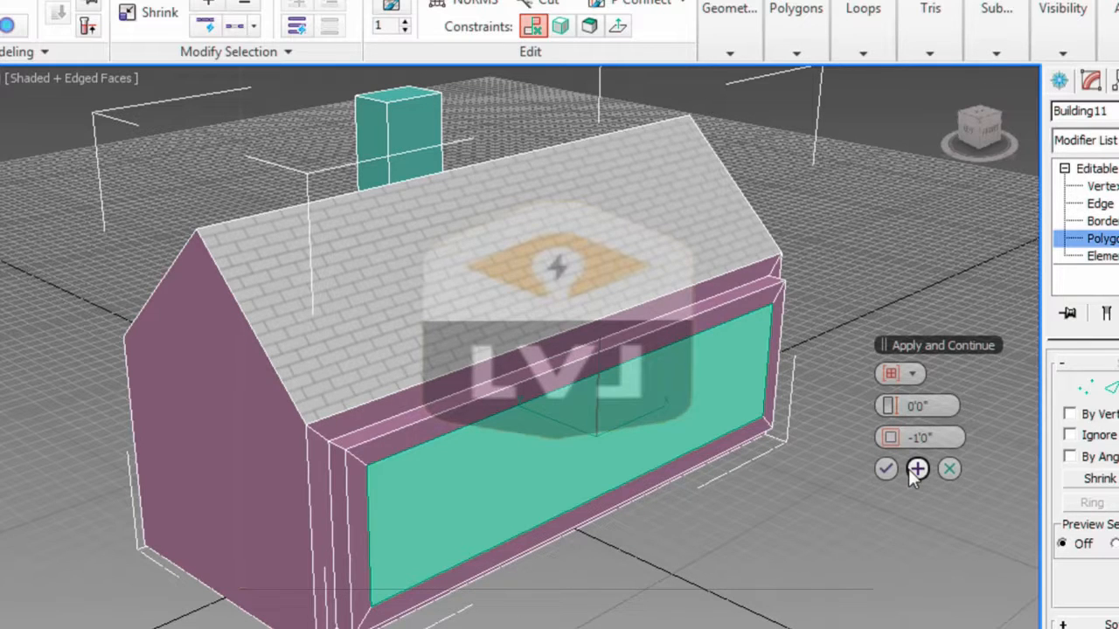
{"action": "left_click", "coordinate": [910, 469]}
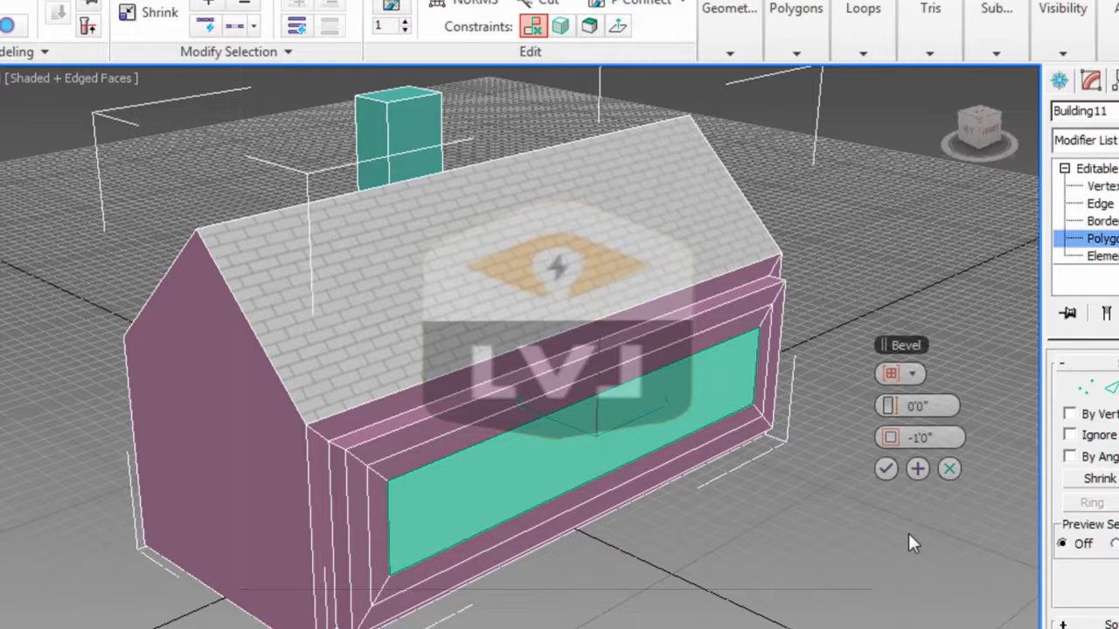
{"action": "left_click", "coordinate": [951, 470]}
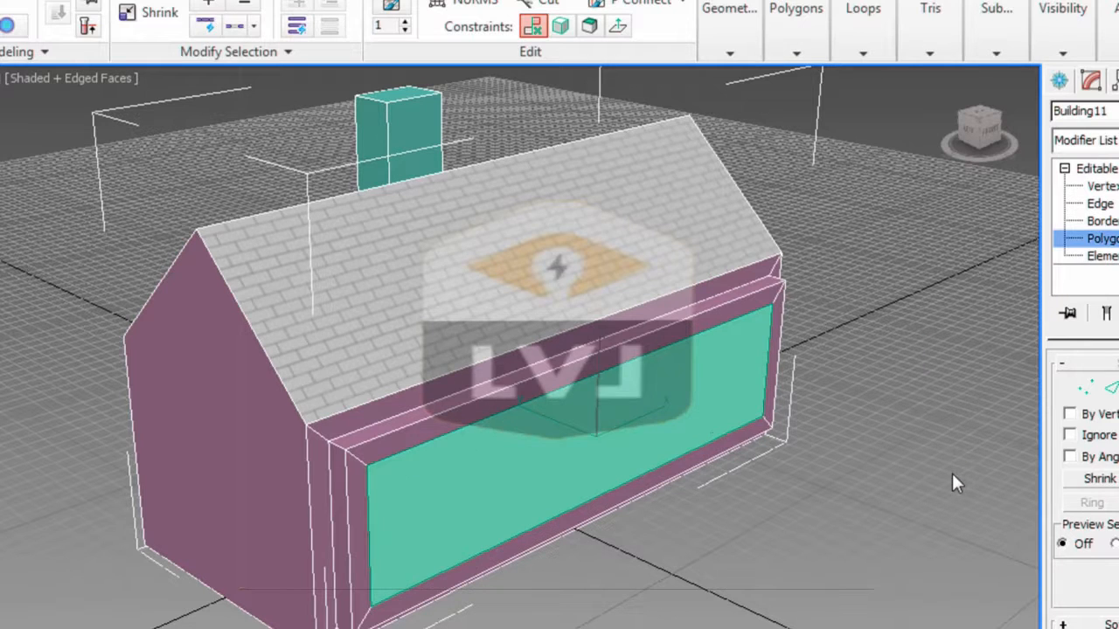